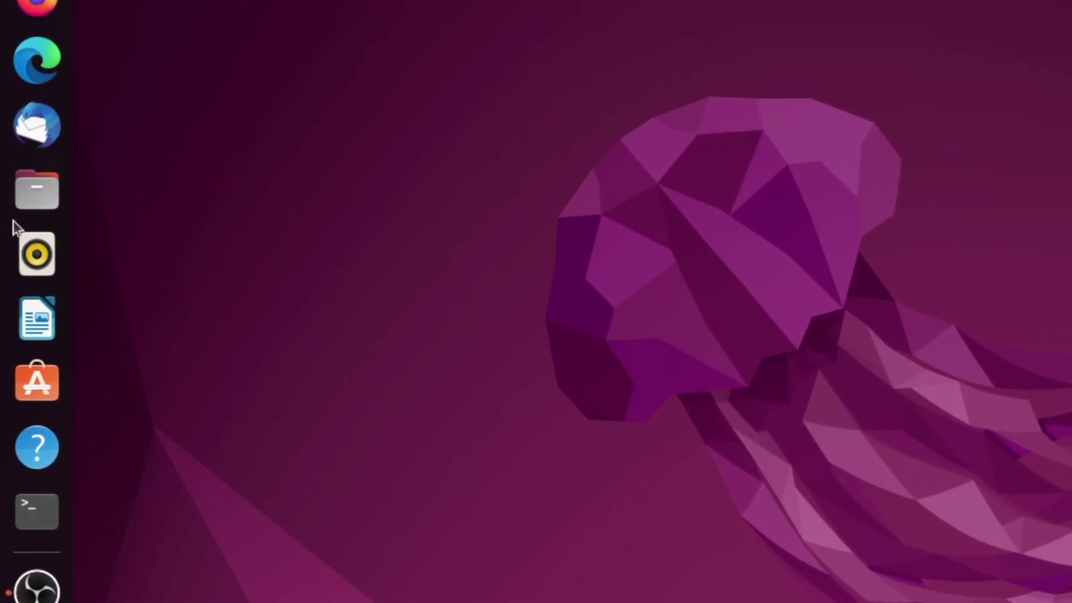
Open the Home folder, move its window right, and show the CPU, memory and network graphs
left_click(33, 209)
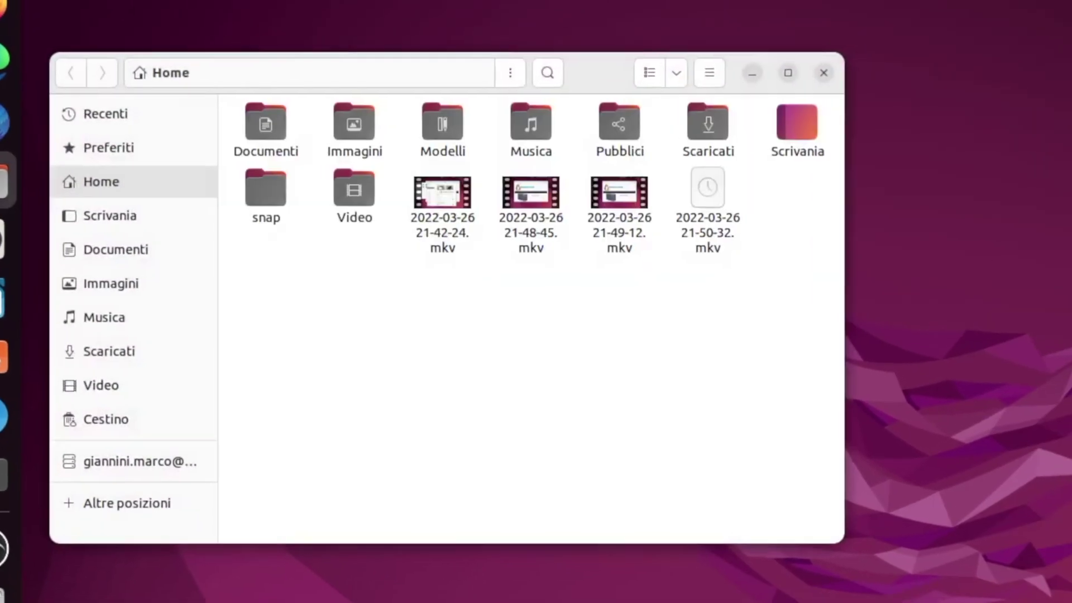
left_click_drag(392, 67, 527, 72)
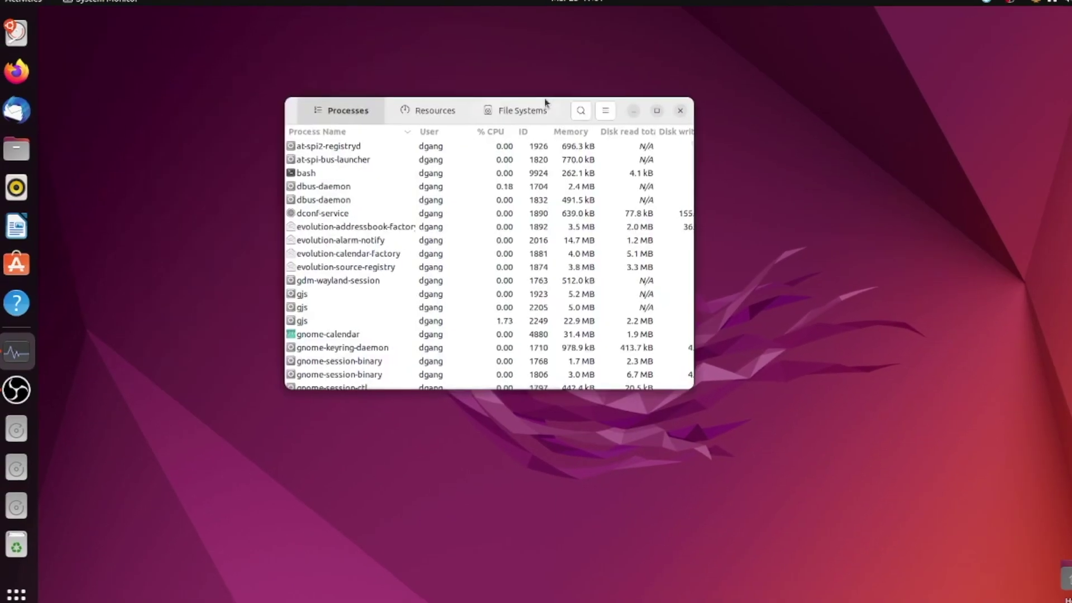
left_click(420, 118)
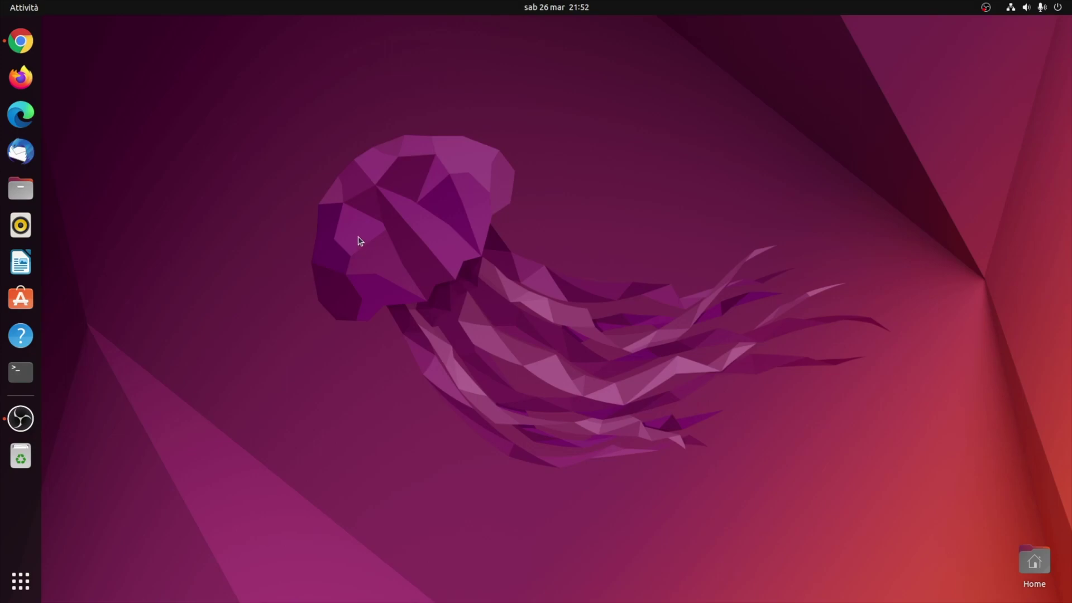
Open Settings on the Appearance page from the system menu
left_click(20, 188)
left_click(1033, 8)
left_click(958, 124)
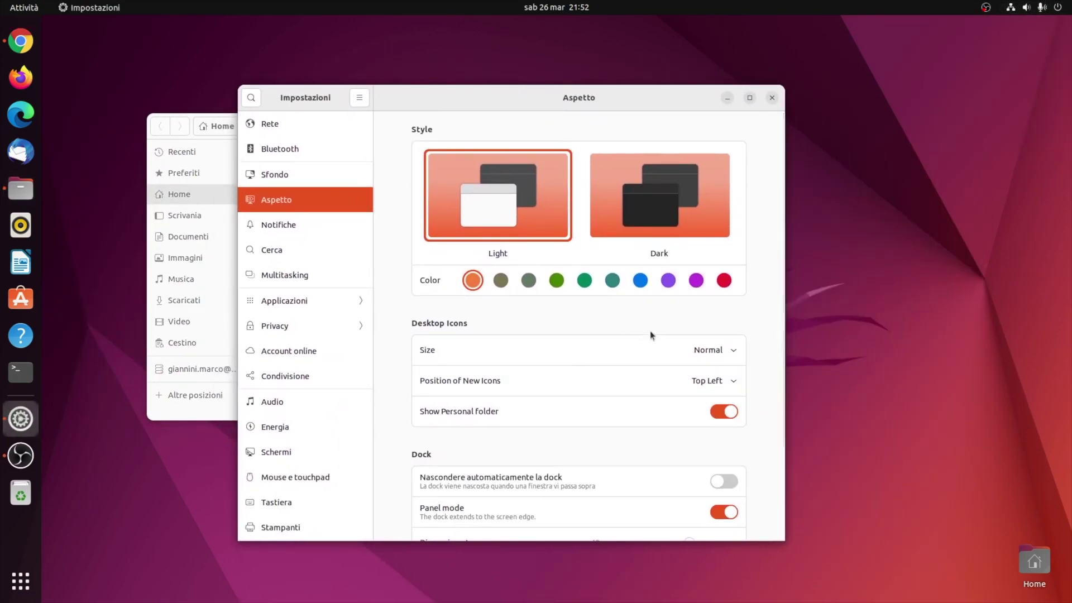
Switch the desktop style to Dark and arrange the Settings and Home windows
left_click(670, 197)
left_click_drag(541, 102, 593, 119)
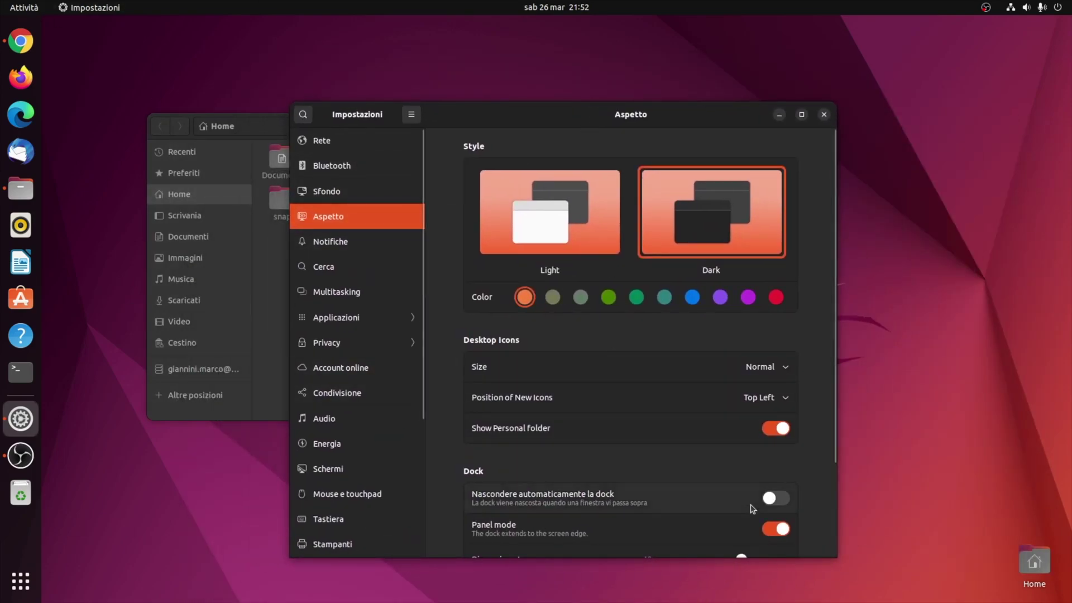
left_click(261, 311)
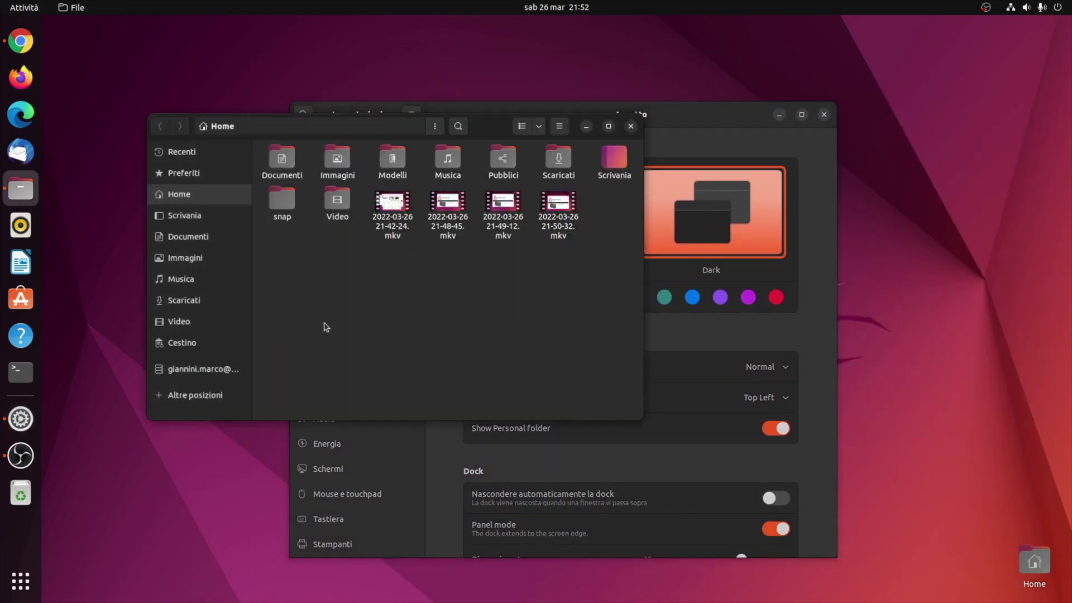
left_click(584, 129)
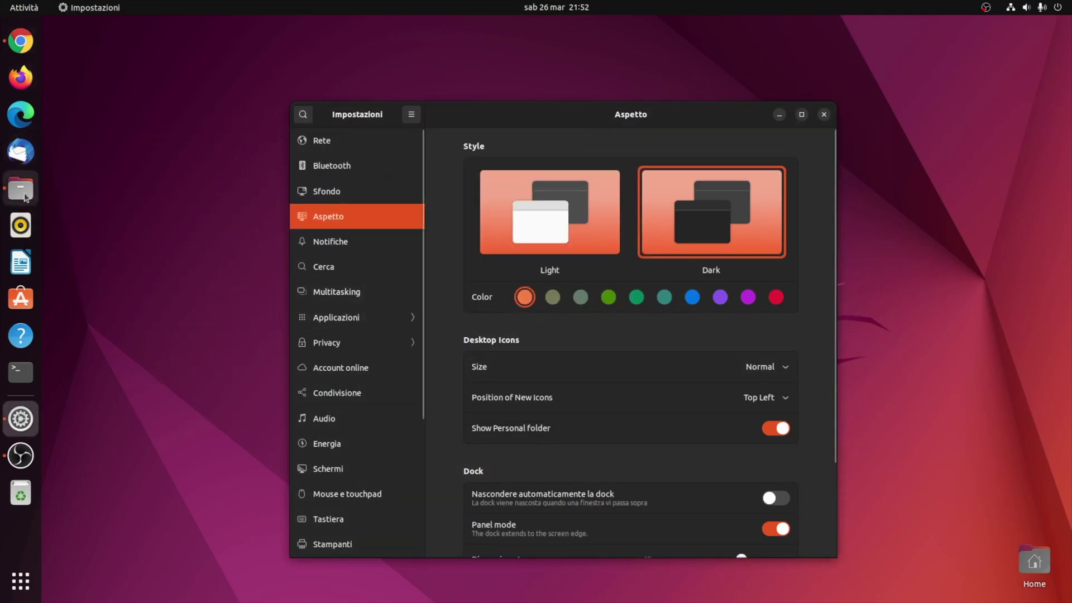
key("alt+Tab")
left_click(528, 320)
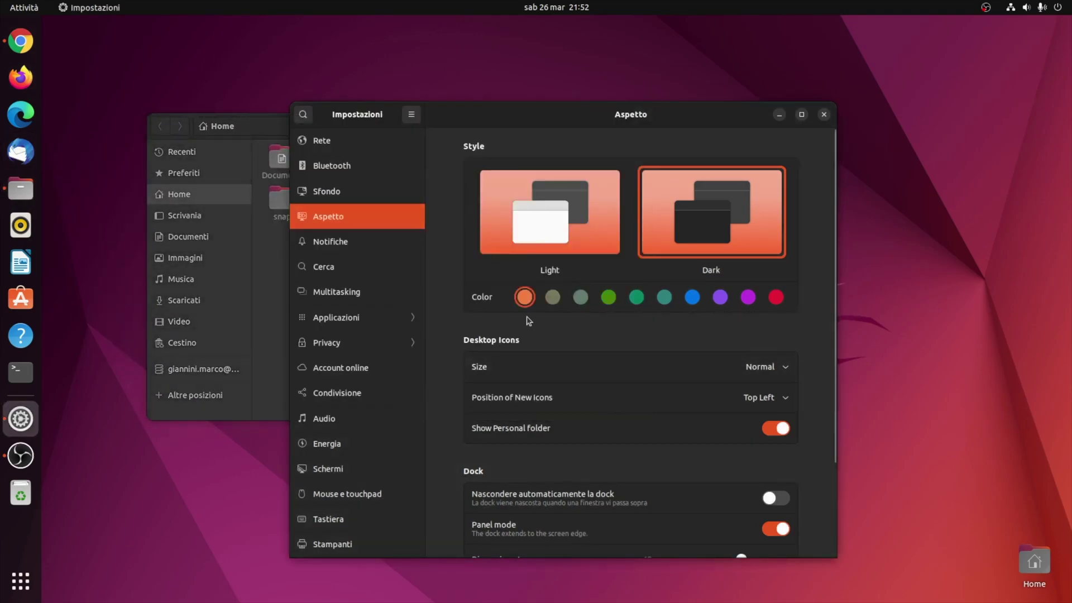
Set the accent colour to Prussian Green, comparing it against the Home folder window
left_click(666, 301)
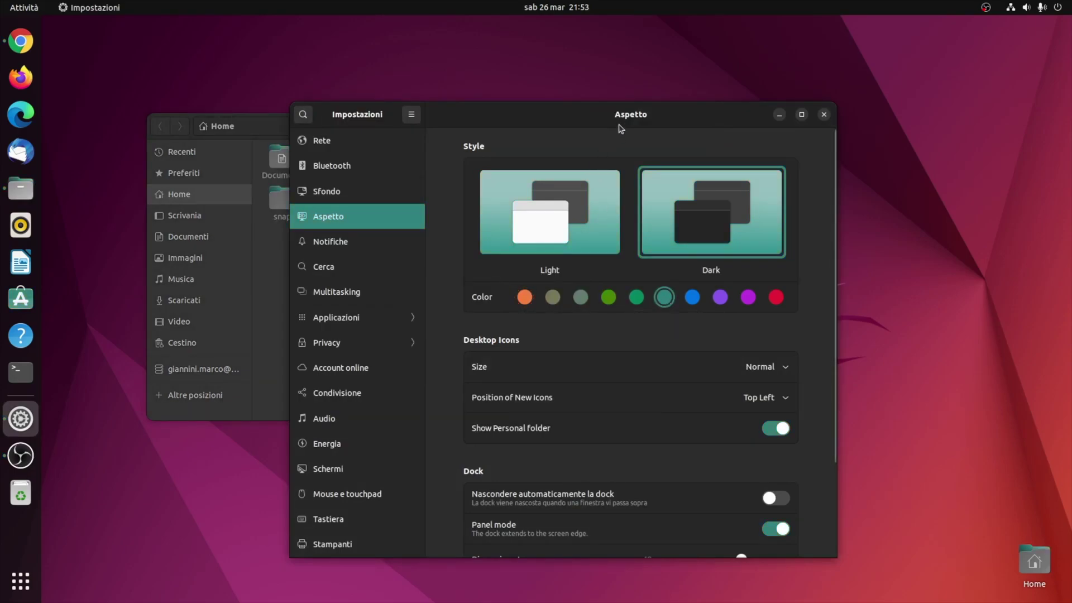
left_click_drag(620, 128, 703, 121)
left_click(330, 263)
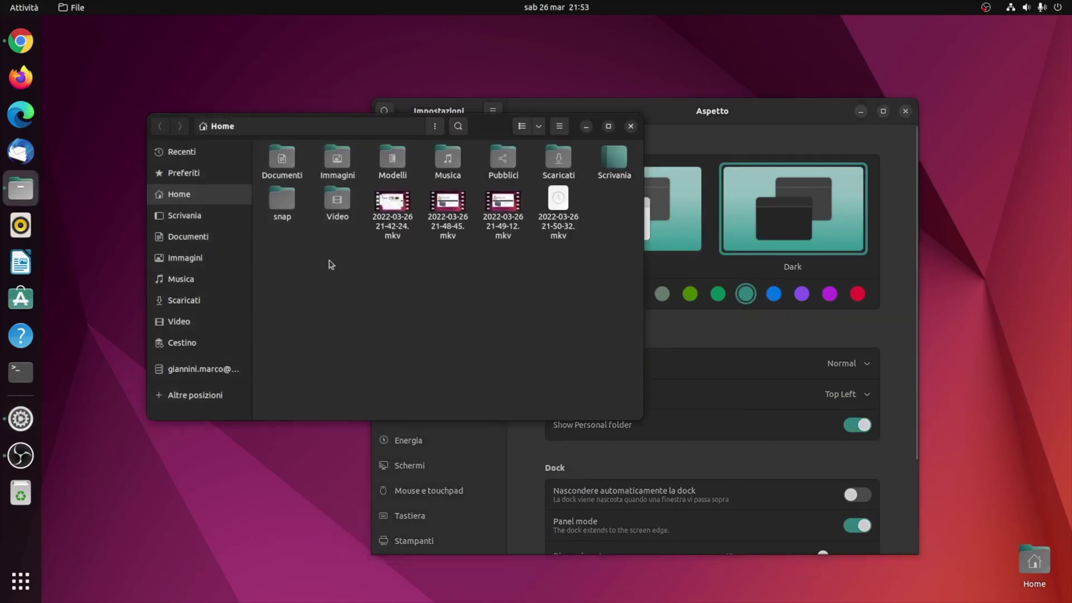
left_click_drag(479, 128, 412, 172)
left_click(718, 118)
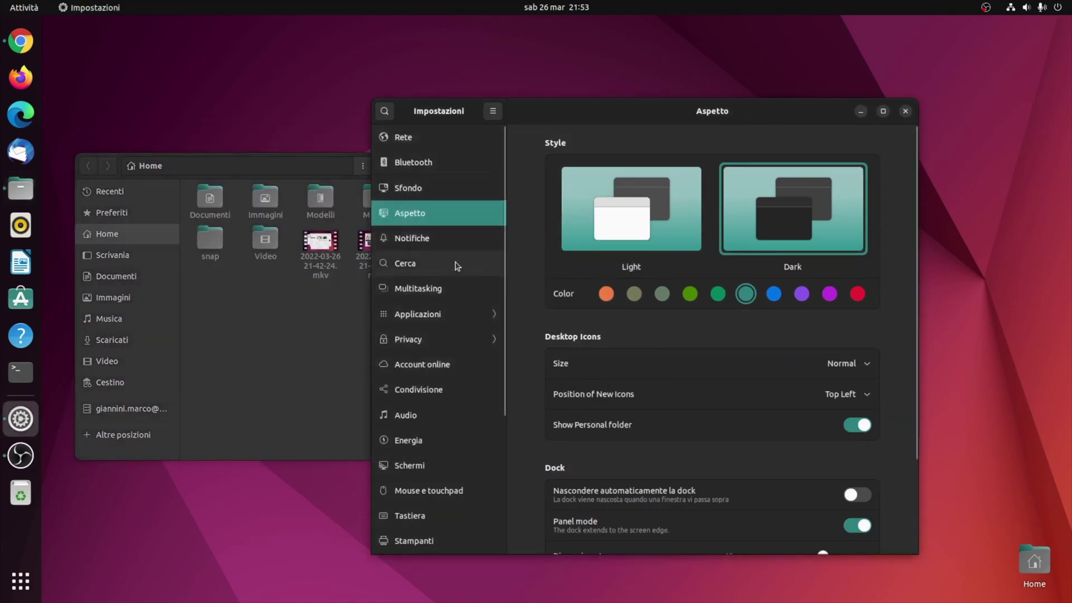
left_click(260, 351)
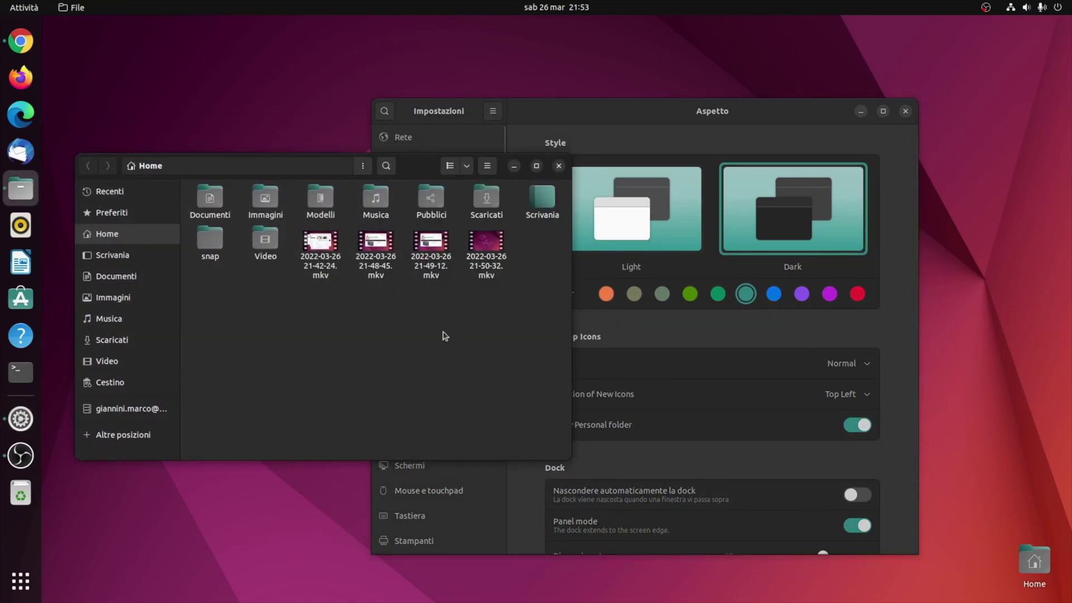
left_click(746, 294)
left_click(191, 238)
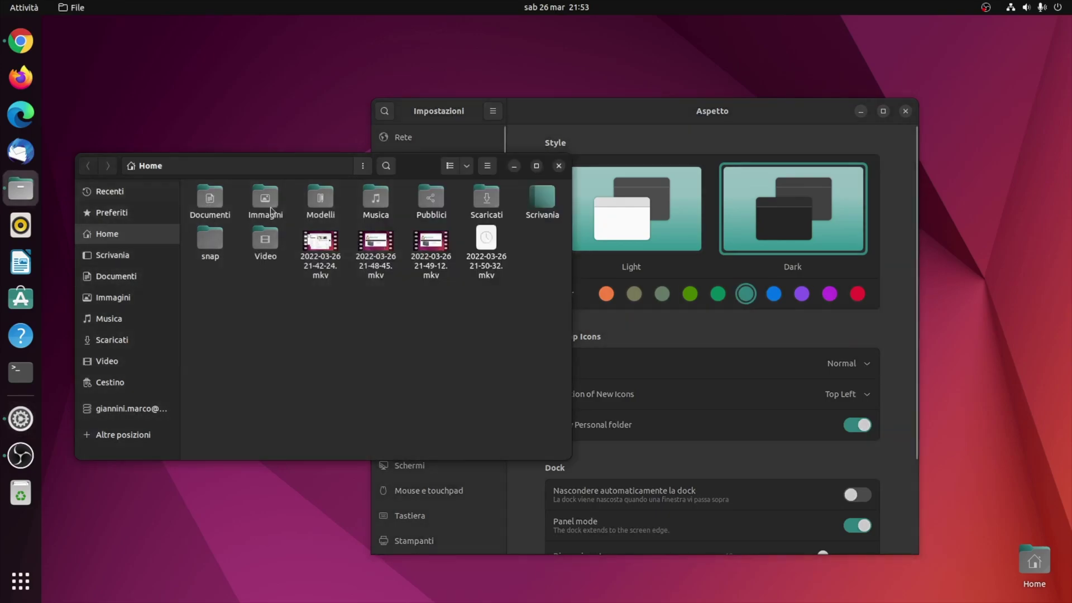
Change the accent to blue, then switch the style back to Light
left_click(775, 298)
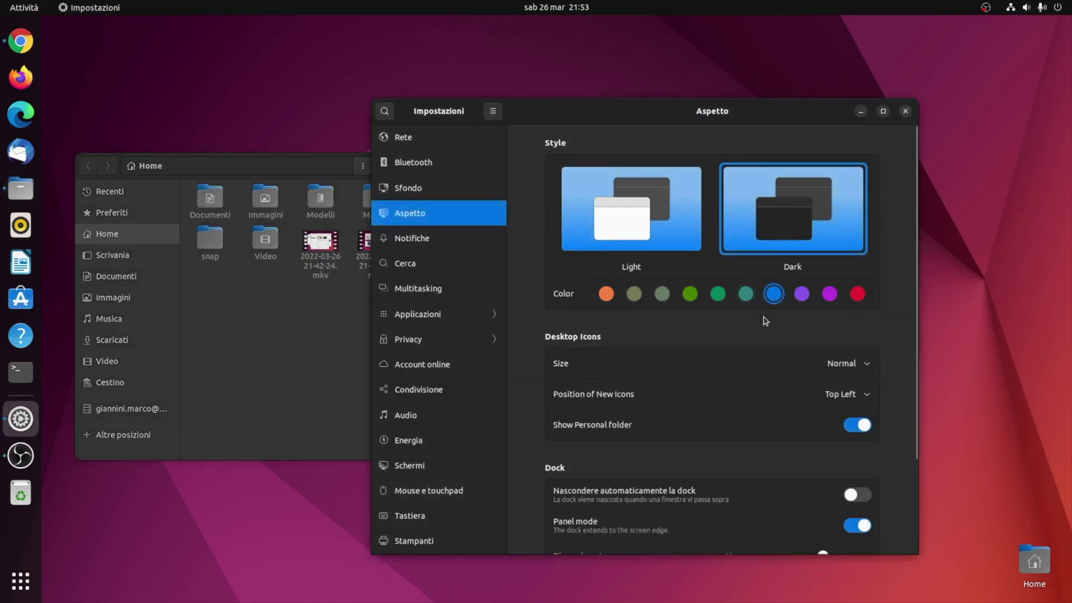
left_click(311, 352)
left_click(643, 259)
left_click(300, 342)
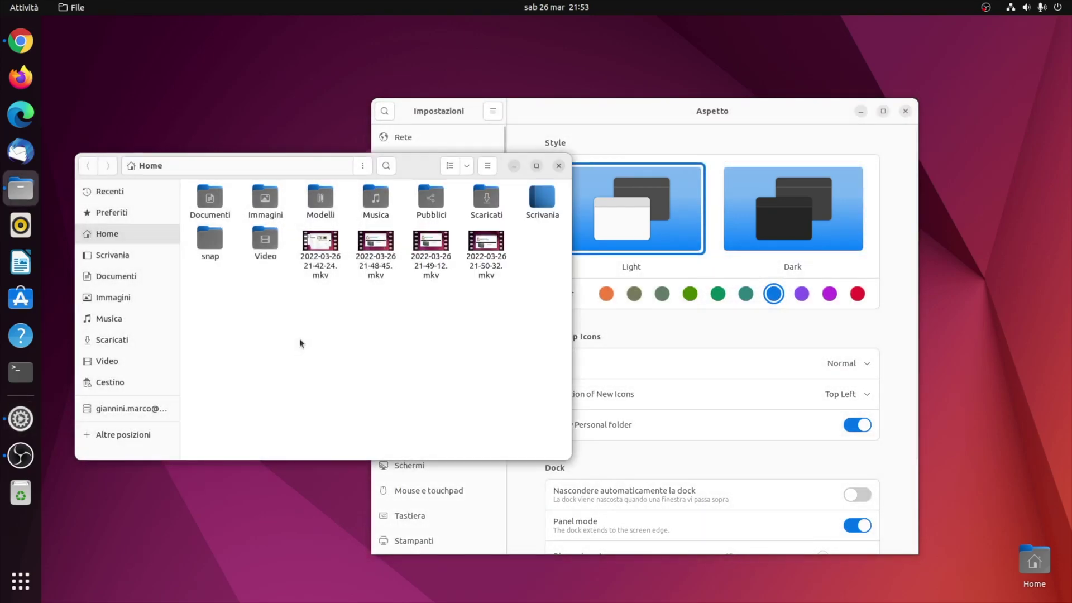
left_click(701, 313)
Try red and purple accents, then restore orange and reposition the Settings window
left_click(858, 294)
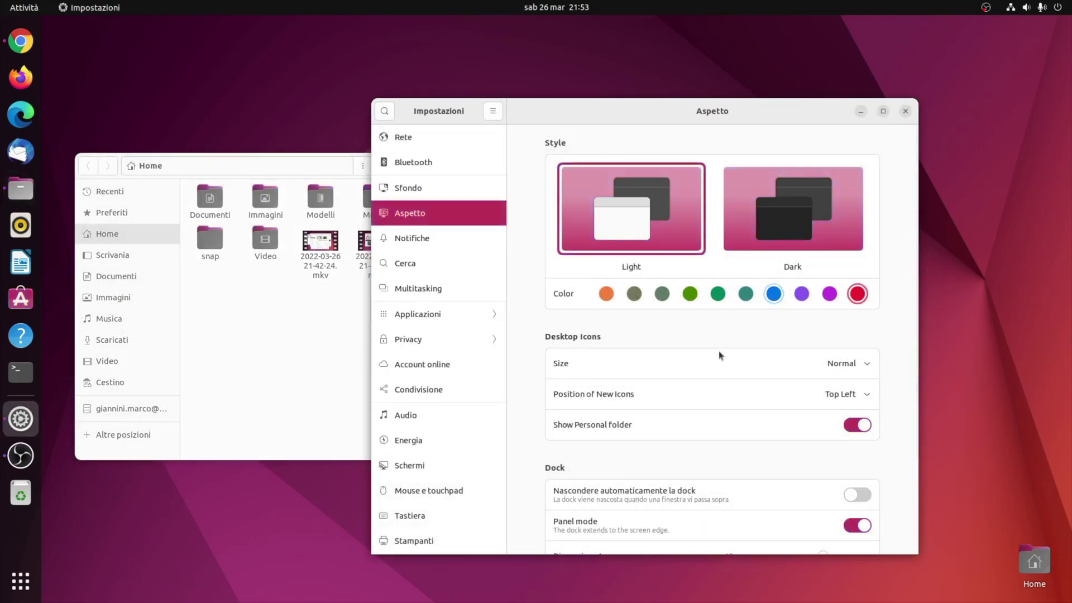
left_click(830, 296)
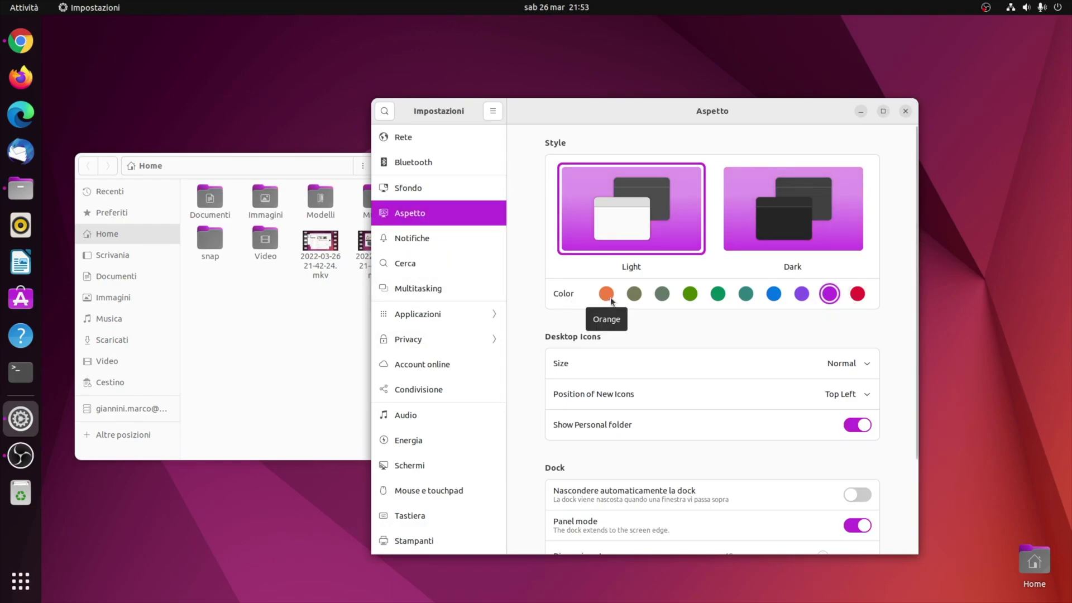
left_click(610, 299)
key("alt+Tab")
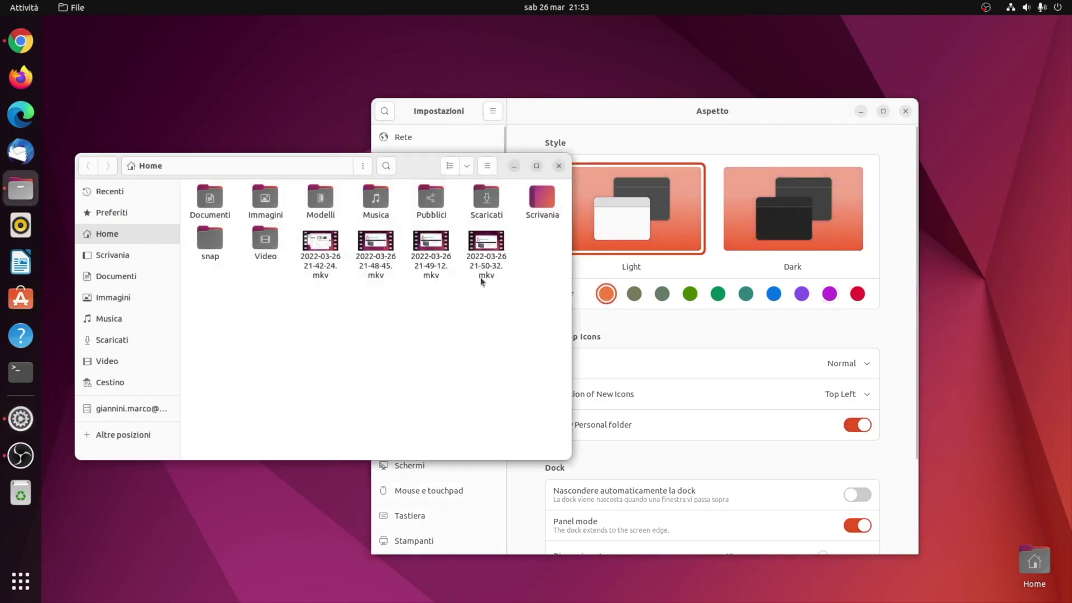
left_click(632, 127)
left_click(260, 289)
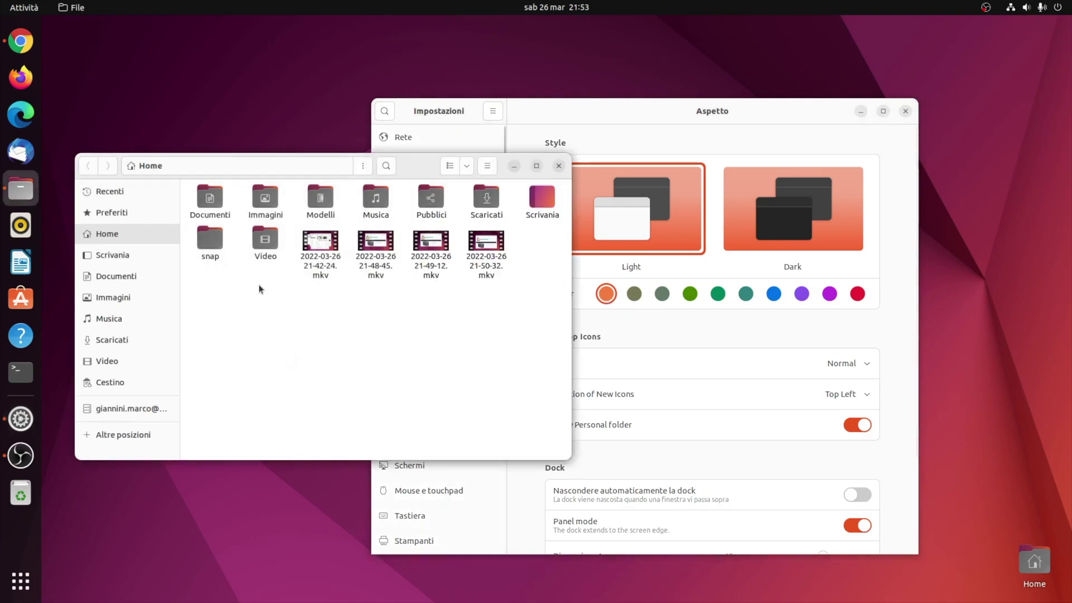
left_click(637, 267)
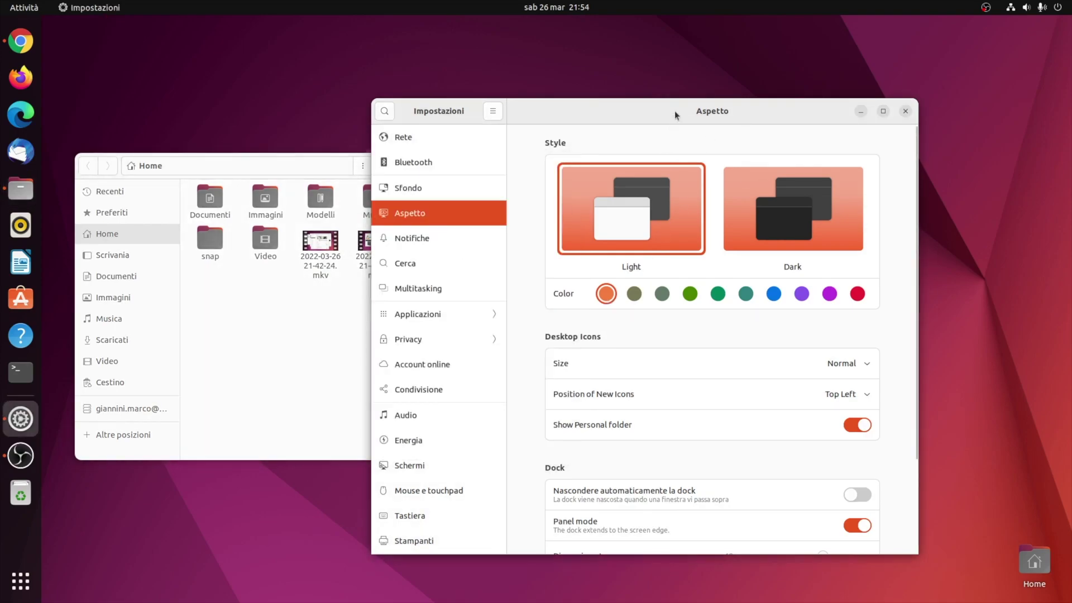
left_click_drag(675, 115, 642, 116)
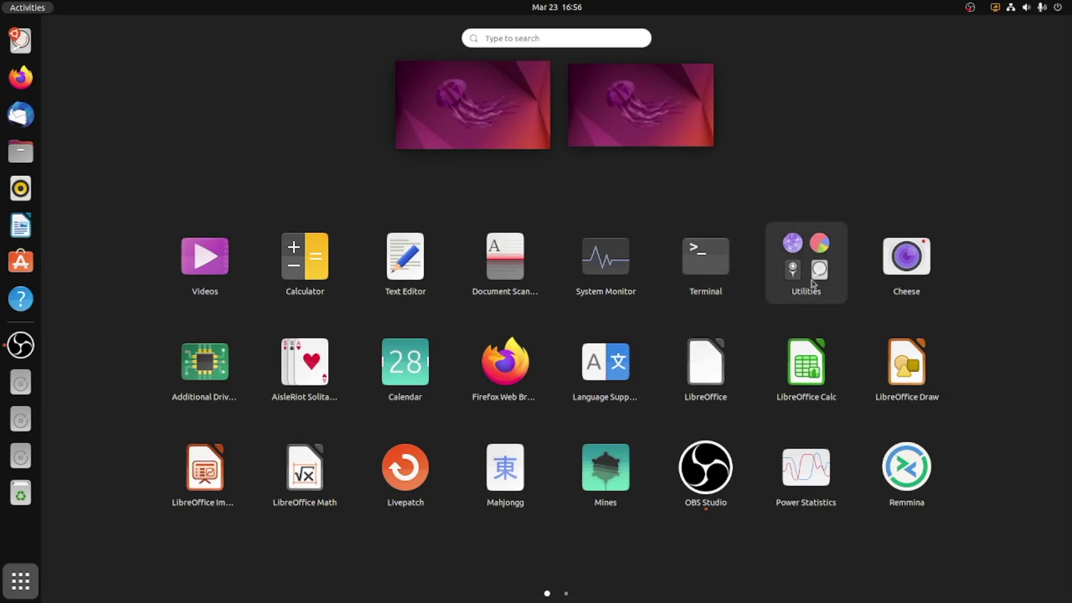
Open the Utilities folder in the app grid and move Settings slightly left
left_click(814, 283)
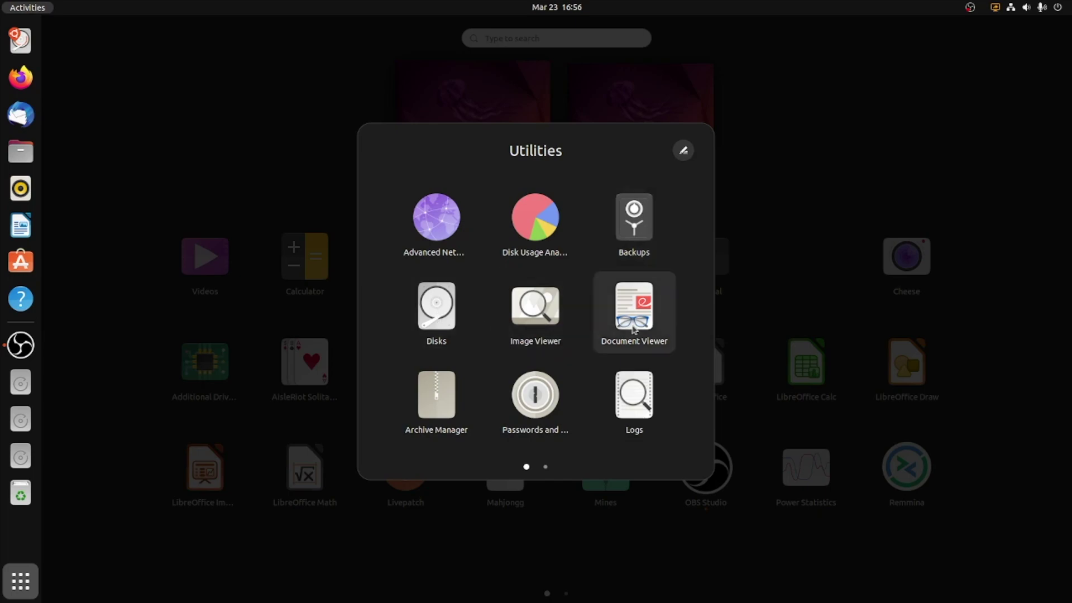
scroll(618, 412, "down", 1)
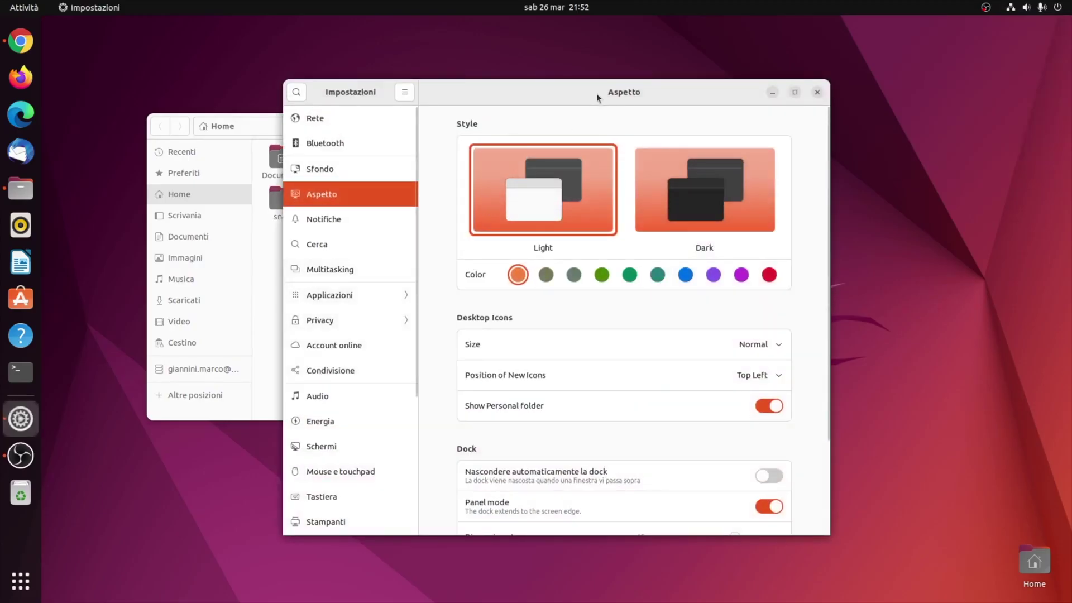
left_click_drag(596, 93, 552, 98)
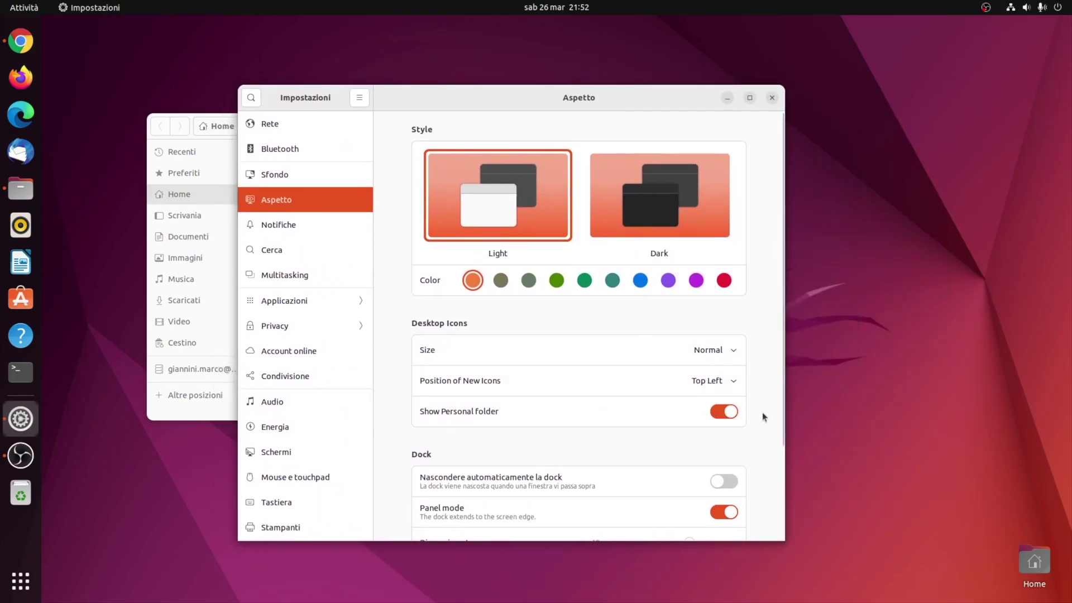
Switch to the Dark style and compare it against the Files window
left_click(670, 199)
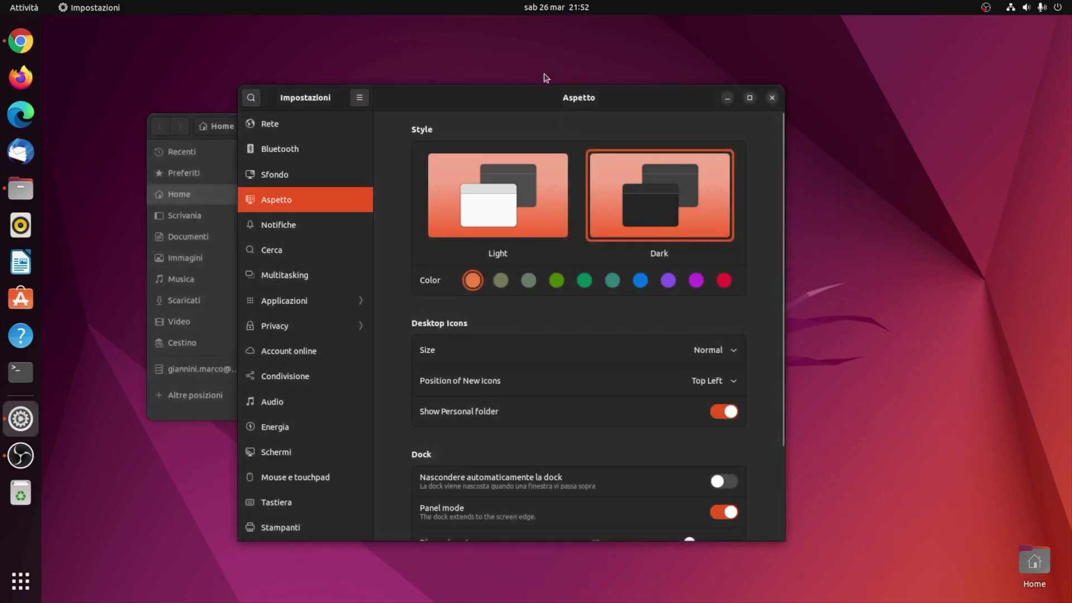
left_click_drag(539, 102, 560, 142)
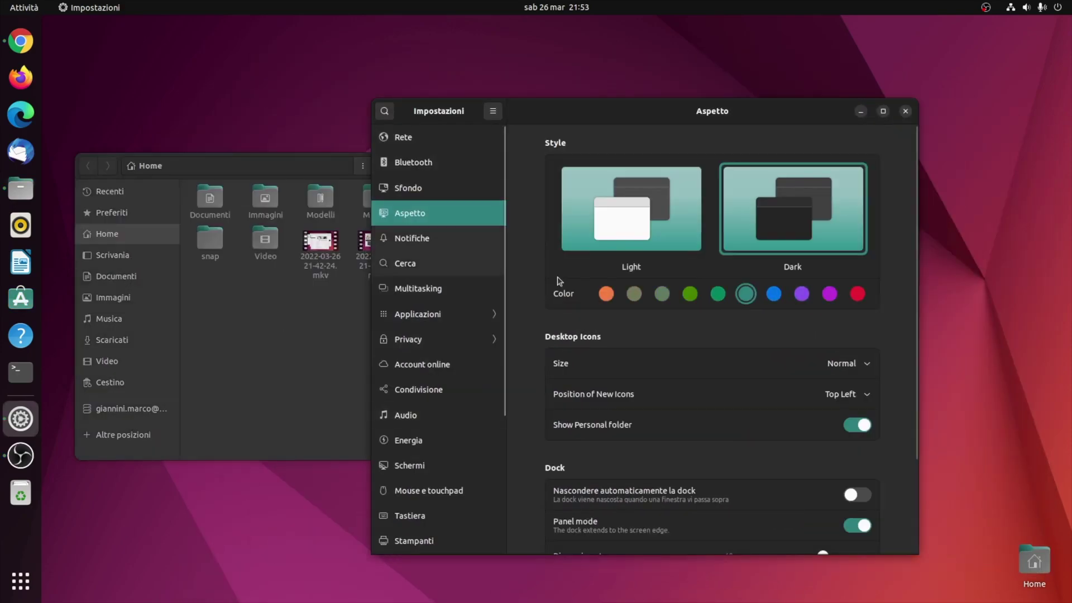
key("alt+Tab")
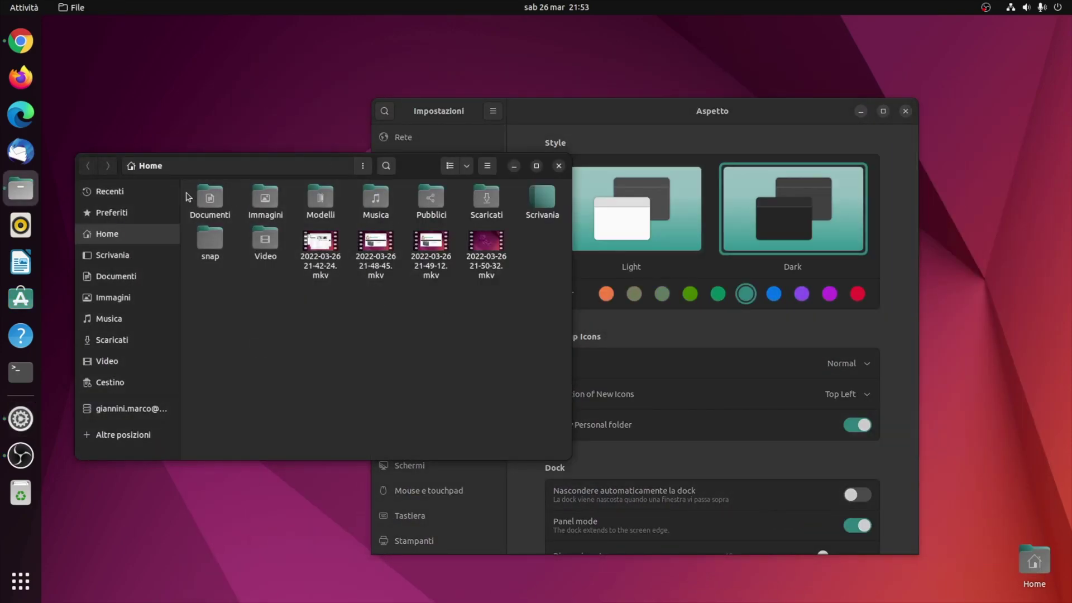
key("alt+Tab")
left_click(300, 431)
Try the Blue, Red and Magenta accents, then return to Orange
left_click(774, 294)
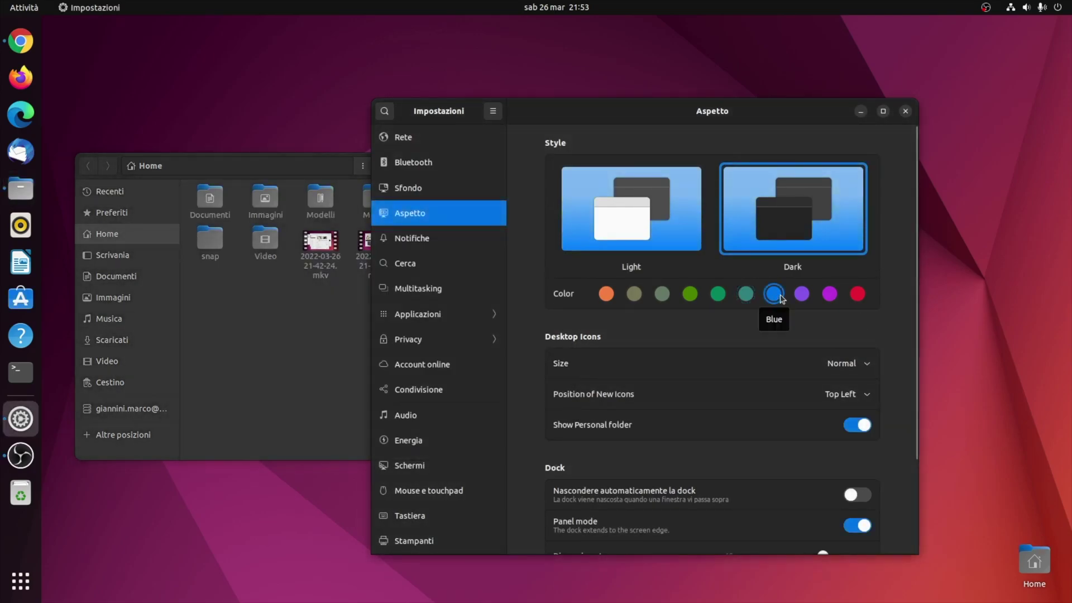
key("alt+Tab")
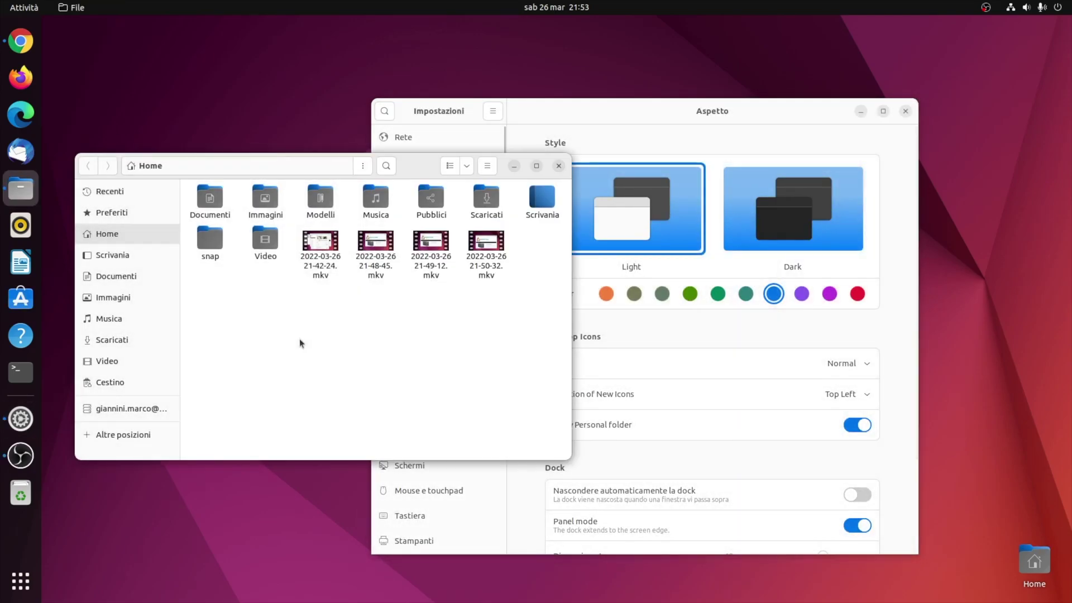
key("alt+Tab")
left_click(858, 293)
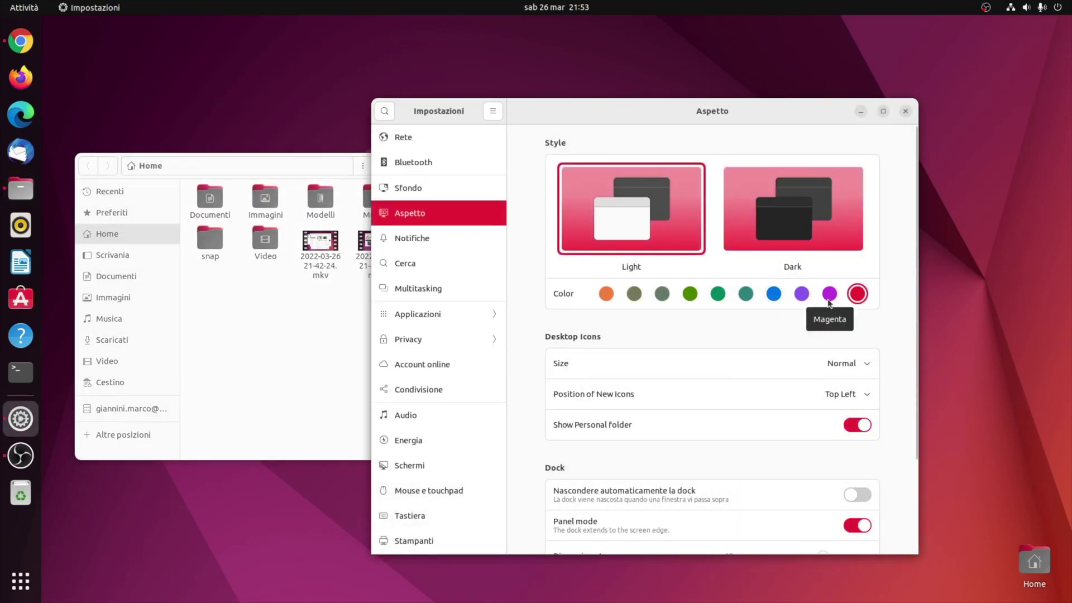
left_click(829, 296)
left_click(610, 301)
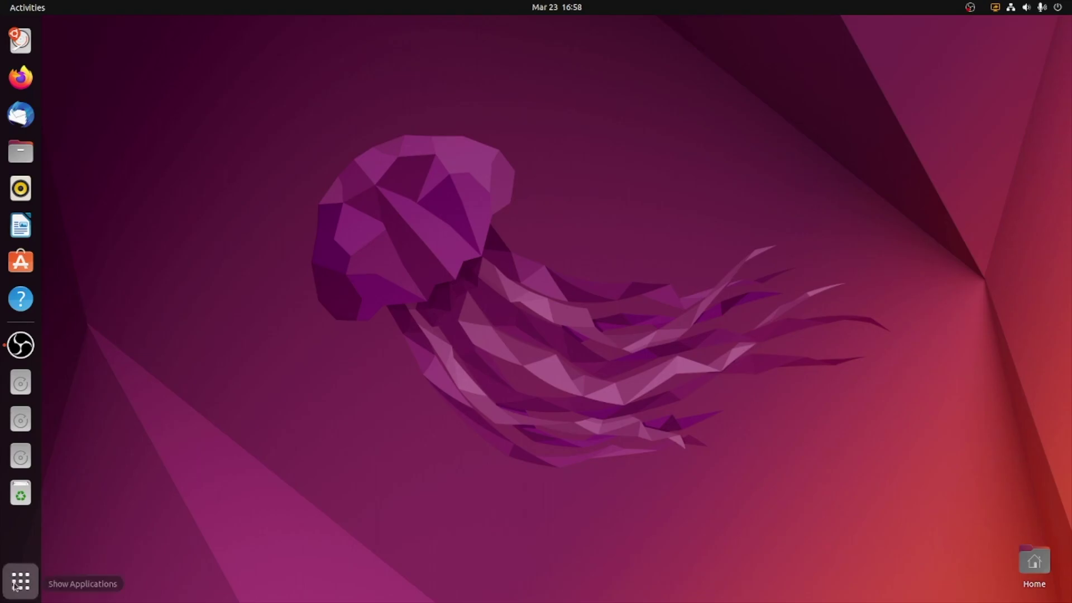
Launch Firefox from the app grid and show About Firefox, version 98.0.1
left_click(18, 582)
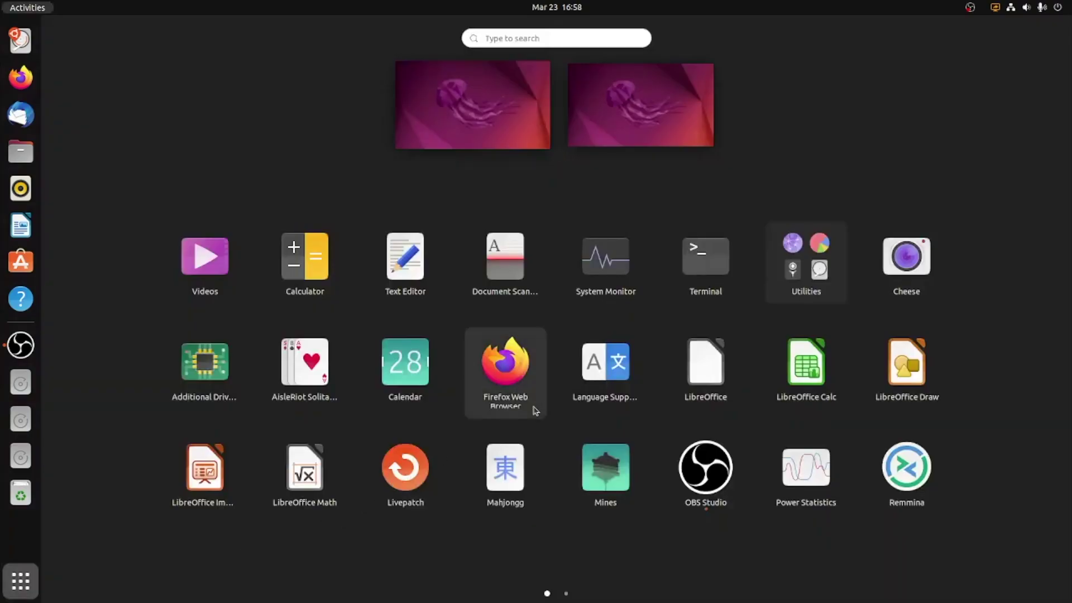
left_click(506, 373)
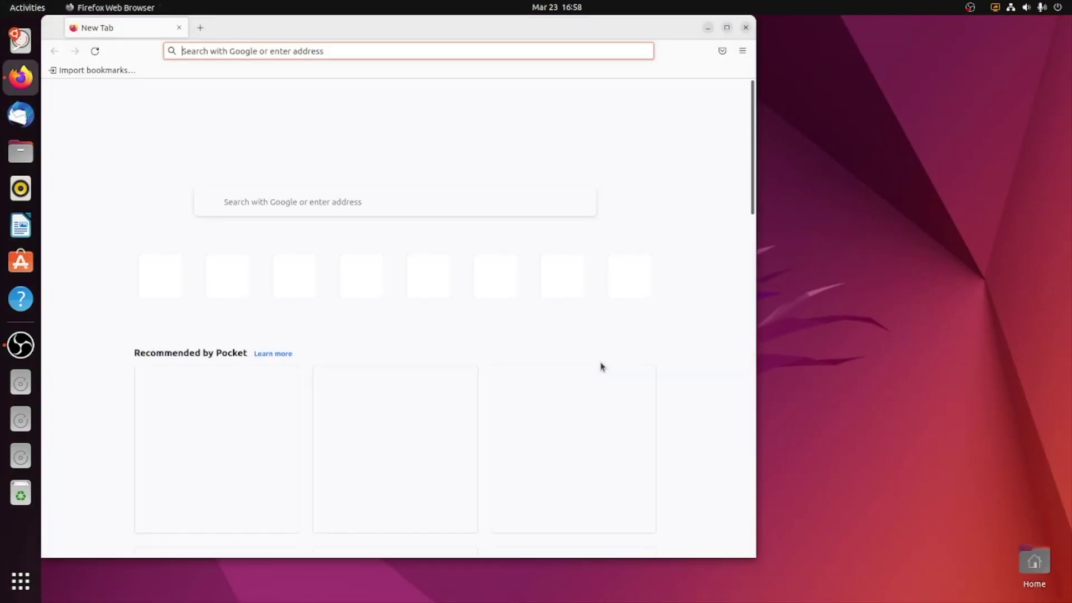
left_click(843, 65)
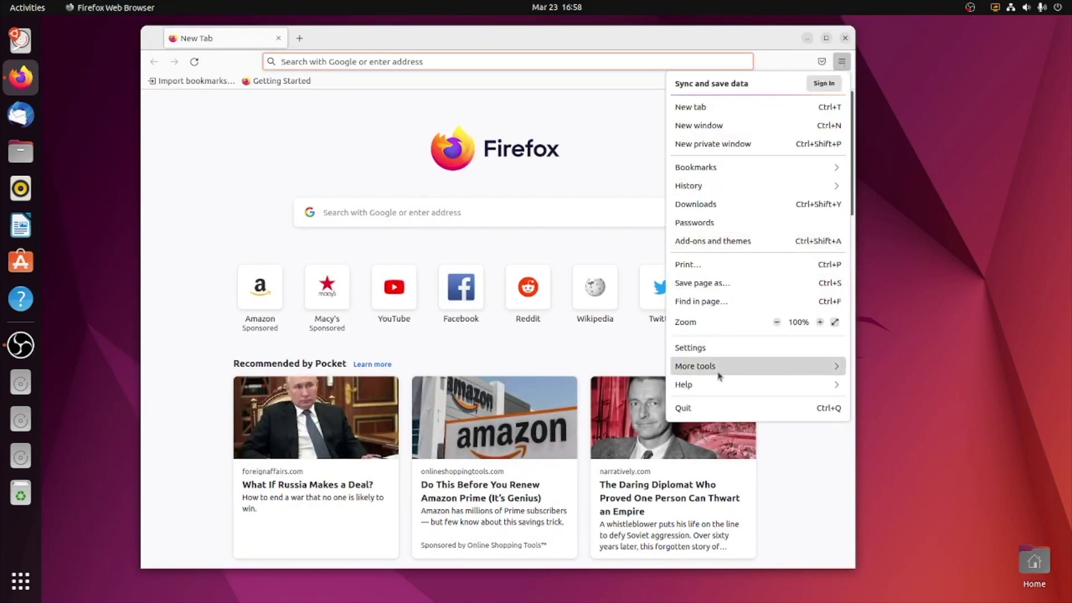
left_click(713, 385)
left_click(703, 203)
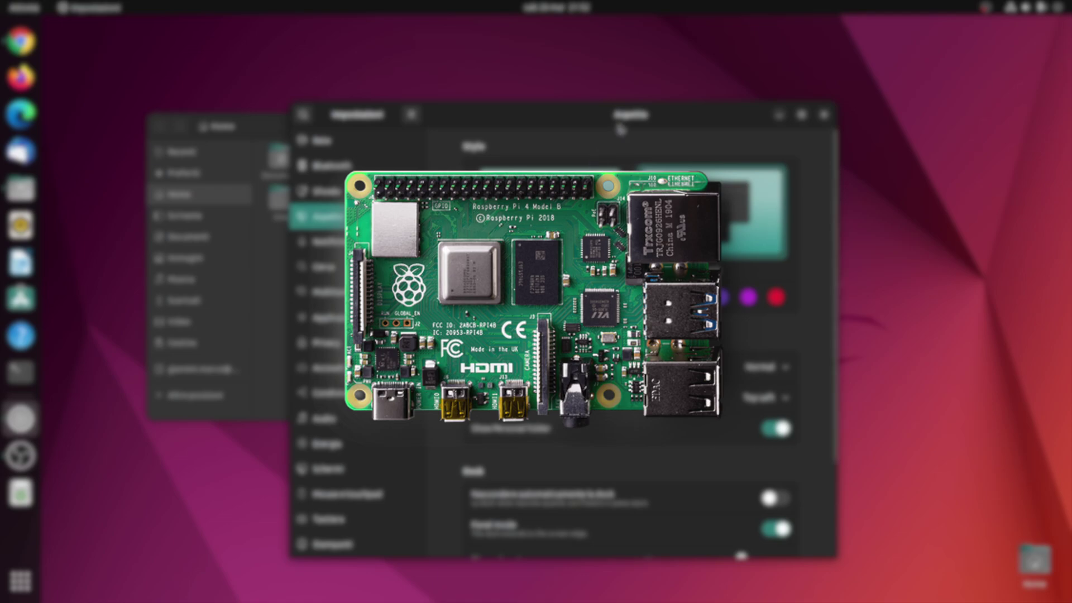
Move the Dark-style, blue-accent Settings window to the right
left_click_drag(622, 126, 704, 123)
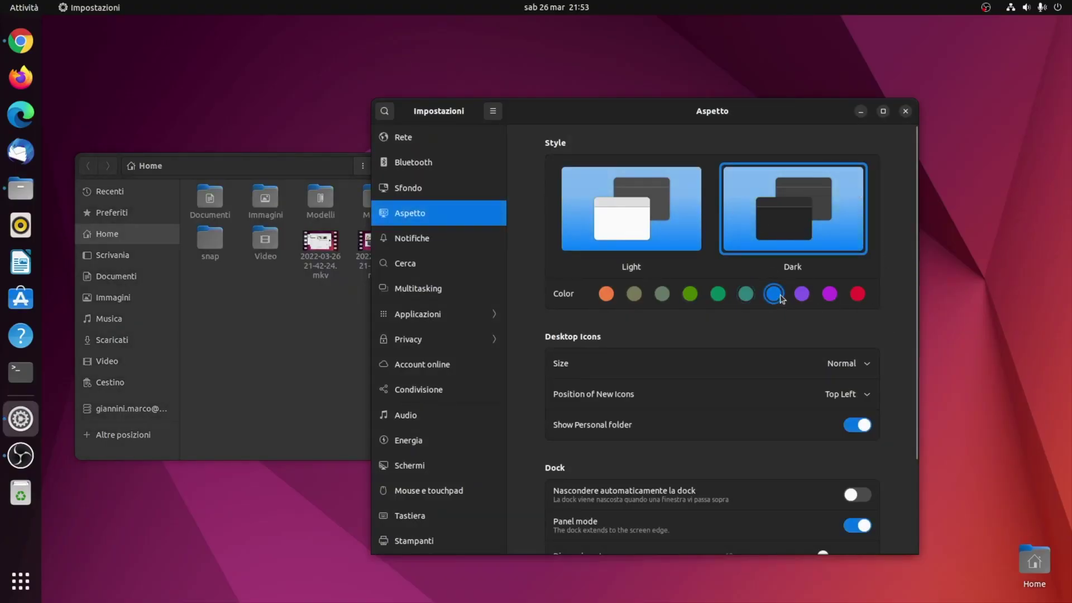
Switch to Light style and change the accent from blue to red, comparing with Files
left_click(279, 352)
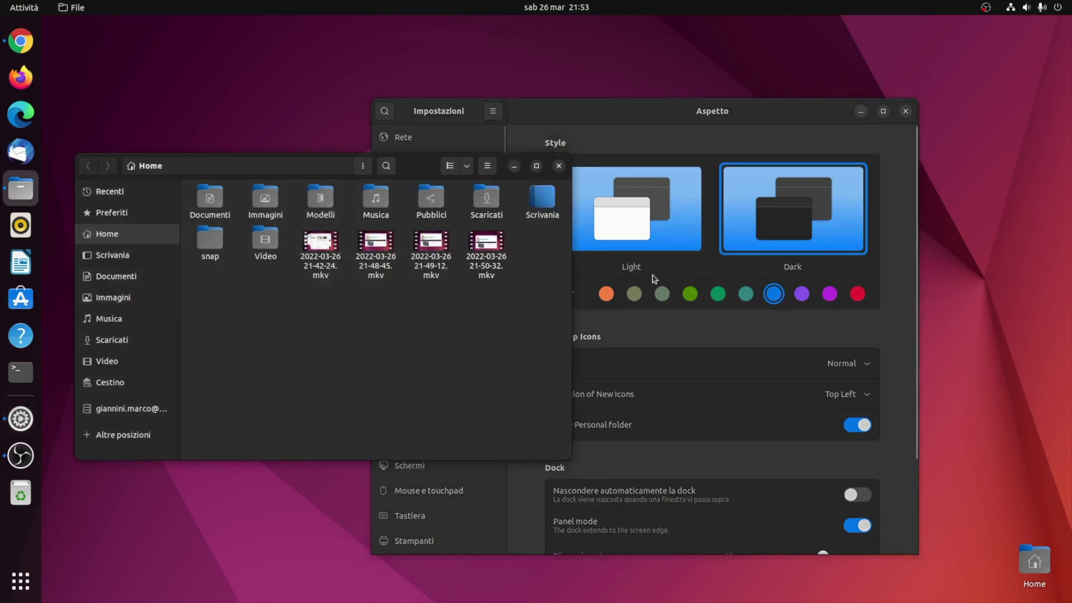
left_click(640, 243)
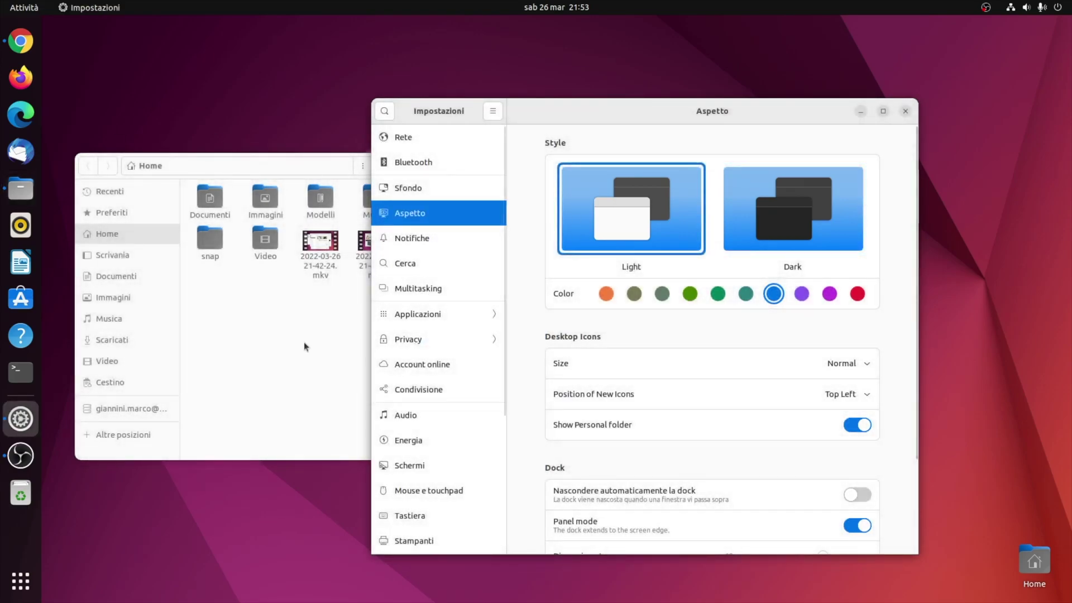
left_click(302, 344)
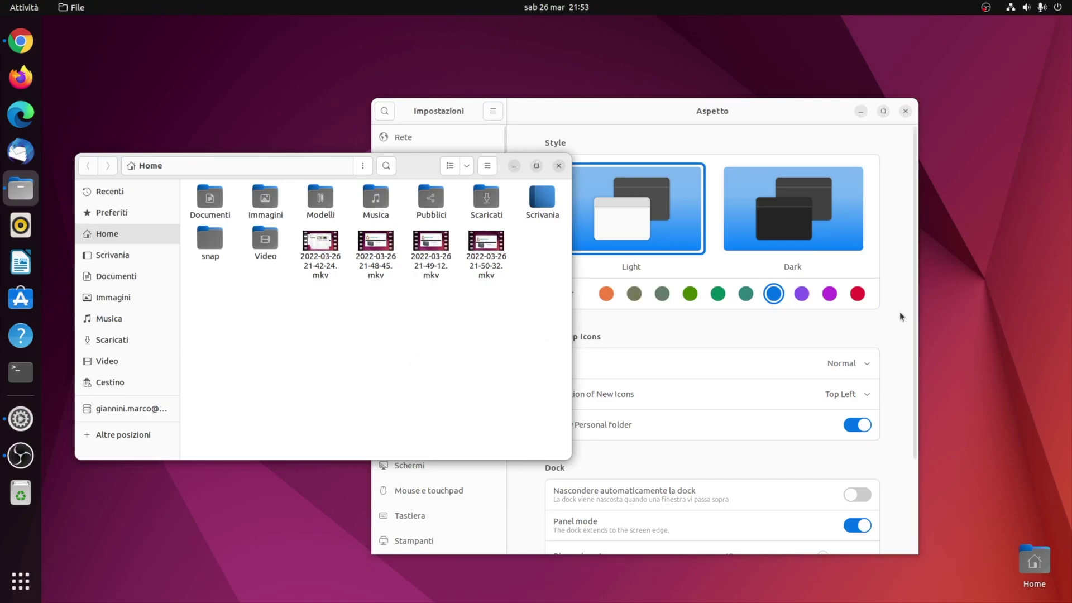
left_click(859, 298)
left_click(859, 298)
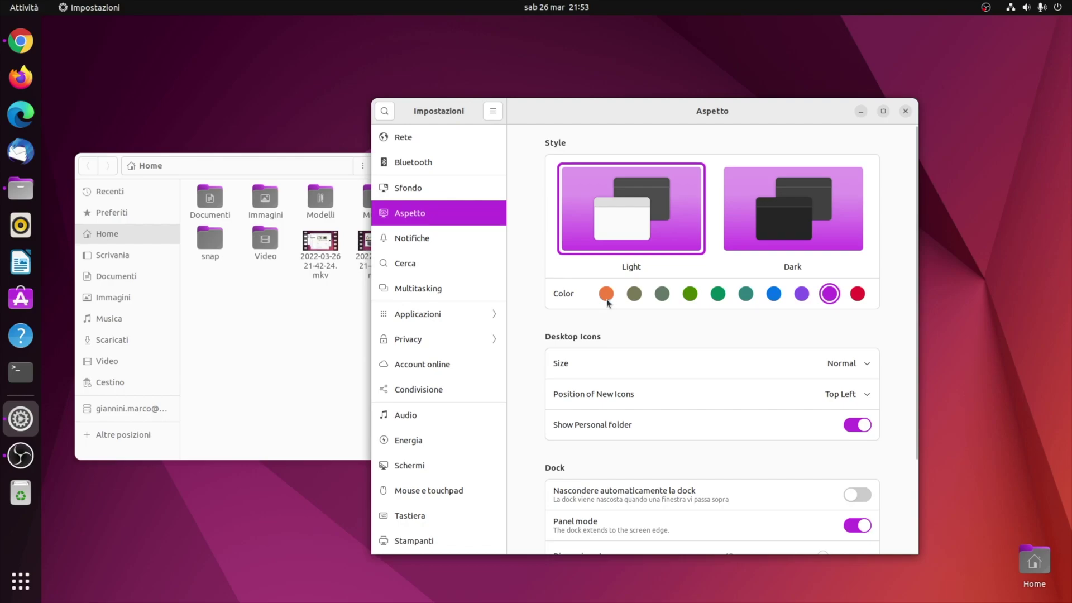
Set the accent to Orange, compare against Files, and move Settings slightly up-left
left_click(606, 294)
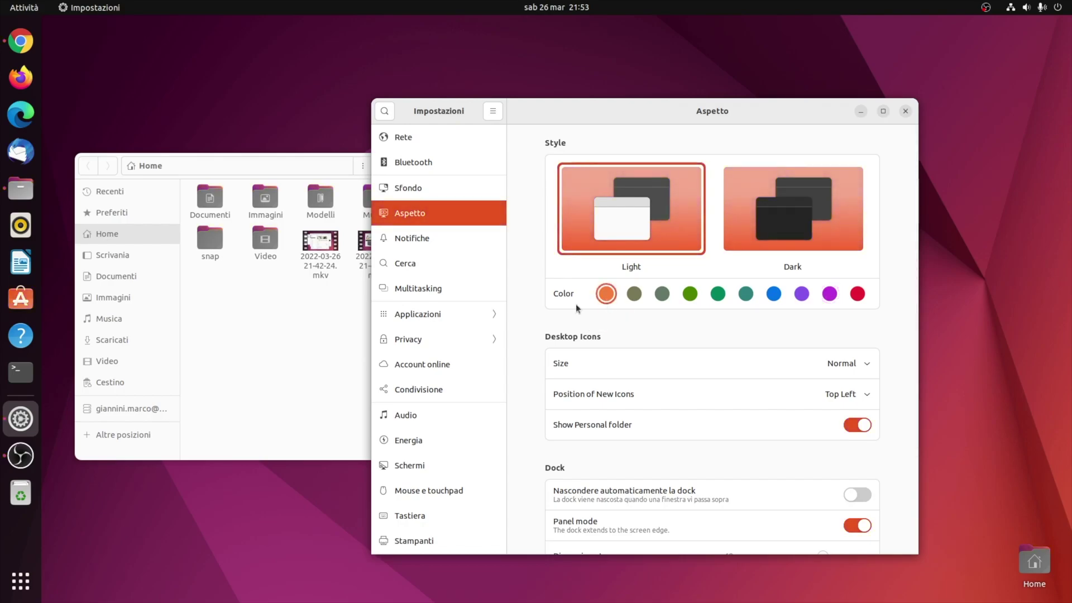
left_click(263, 395)
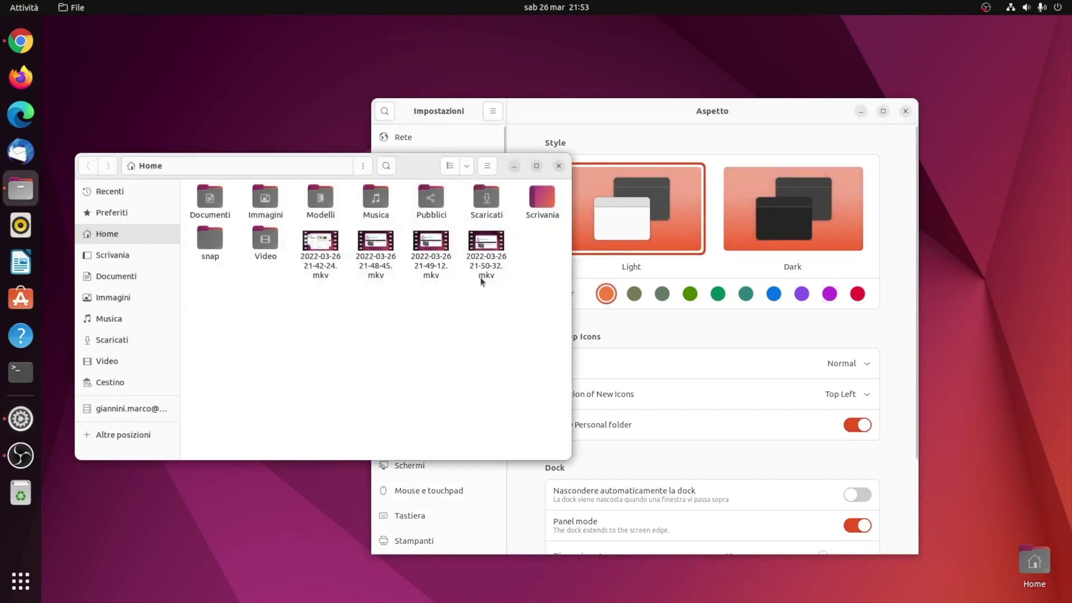
left_click(633, 121)
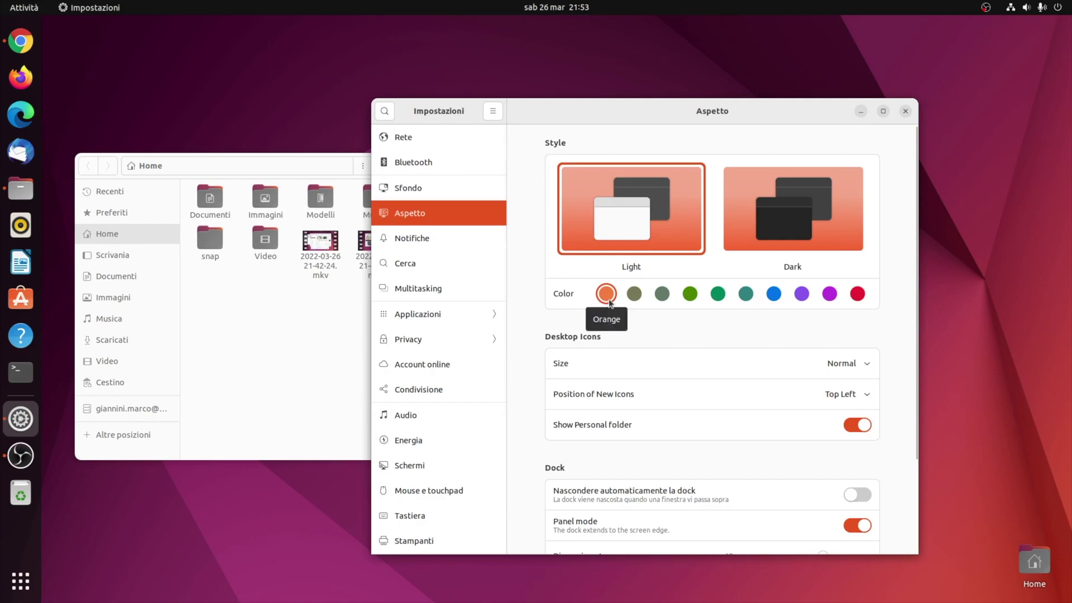
left_click(287, 353)
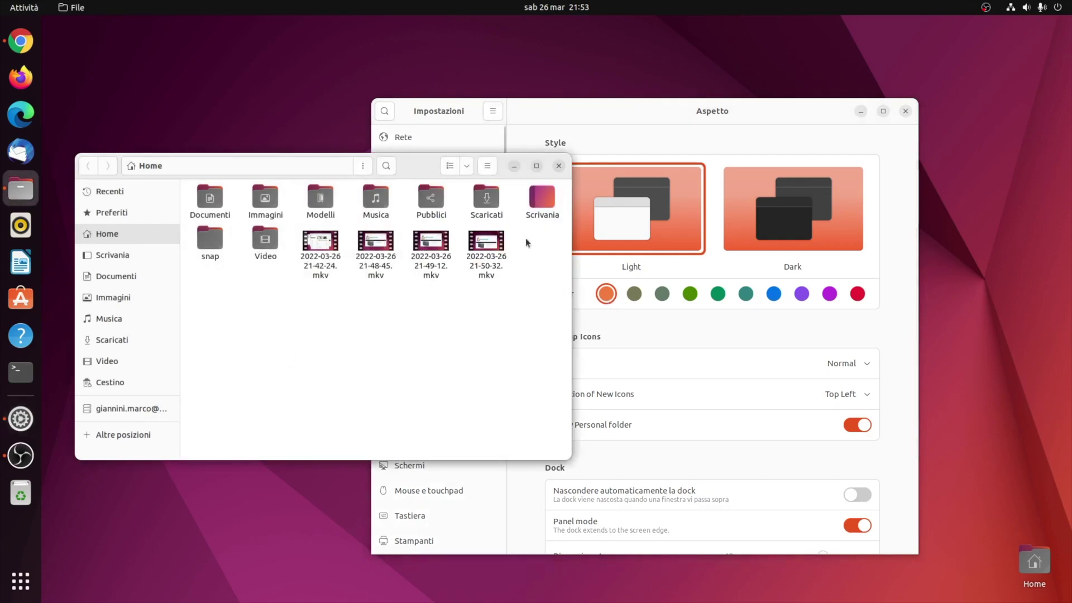
left_click(728, 121)
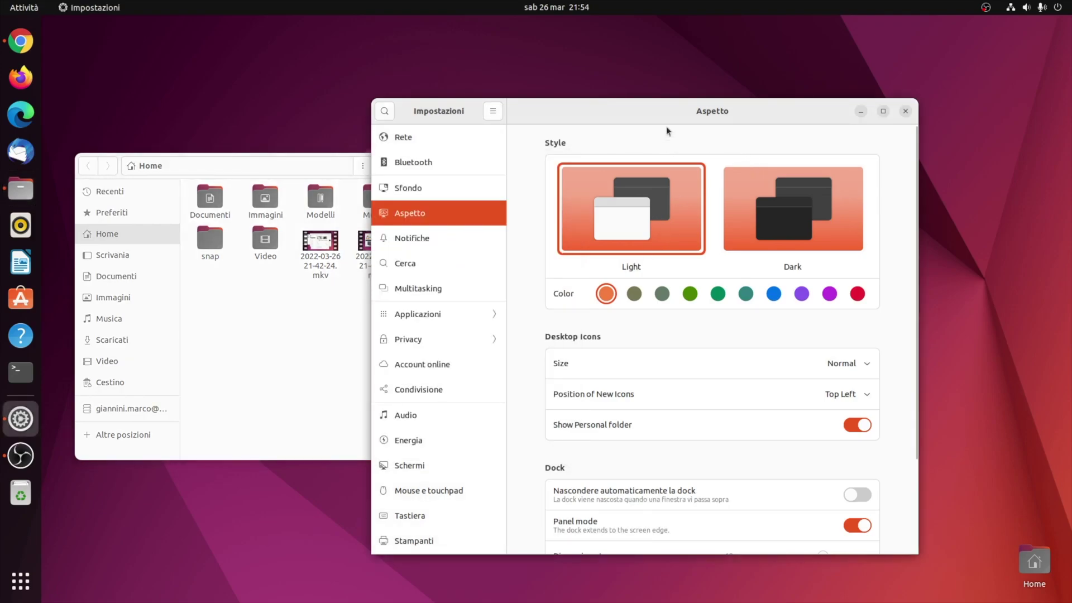
left_click_drag(670, 112, 632, 108)
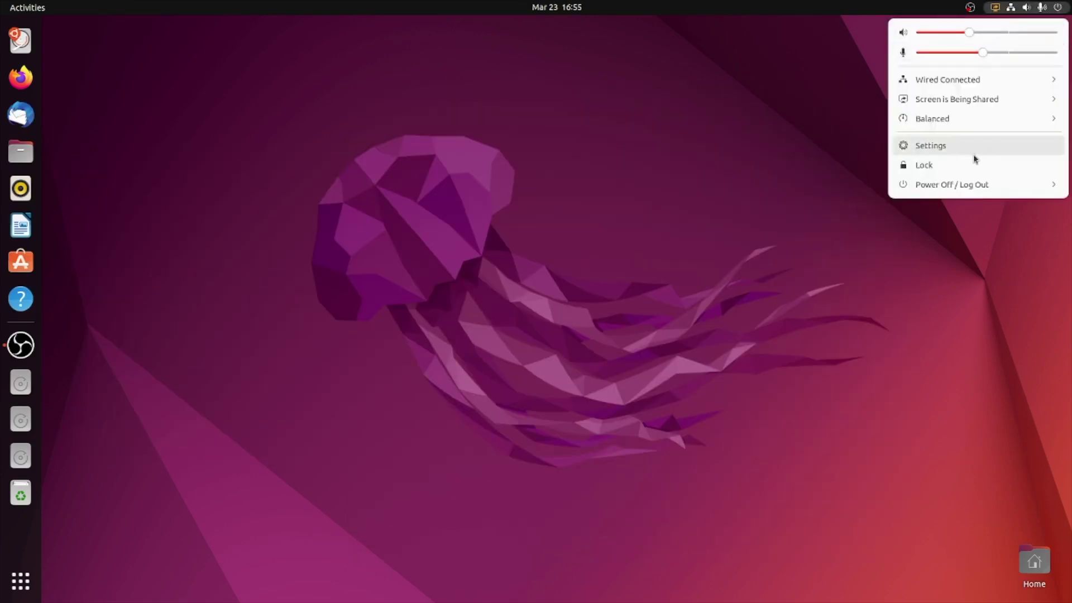
Open Settings from the system menu and scroll the sidebar to About
left_click(975, 146)
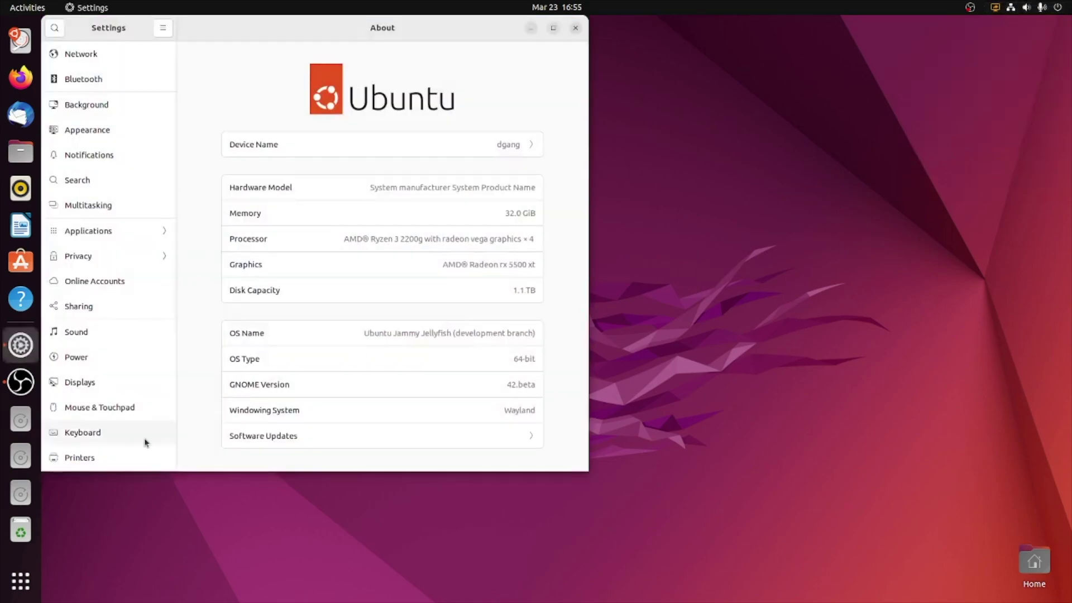
scroll(139, 436, "down", 5)
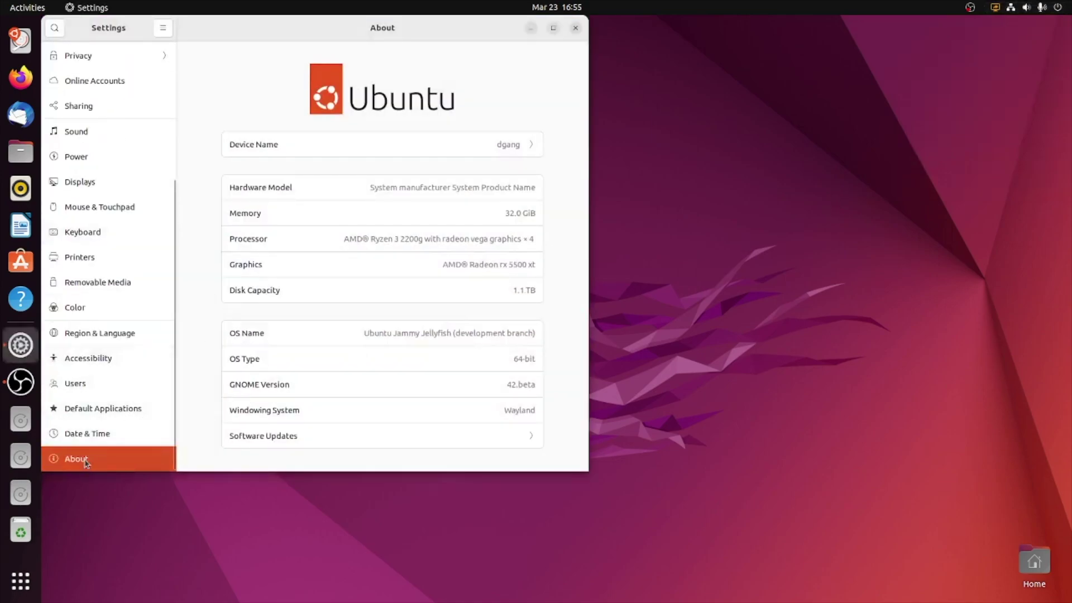